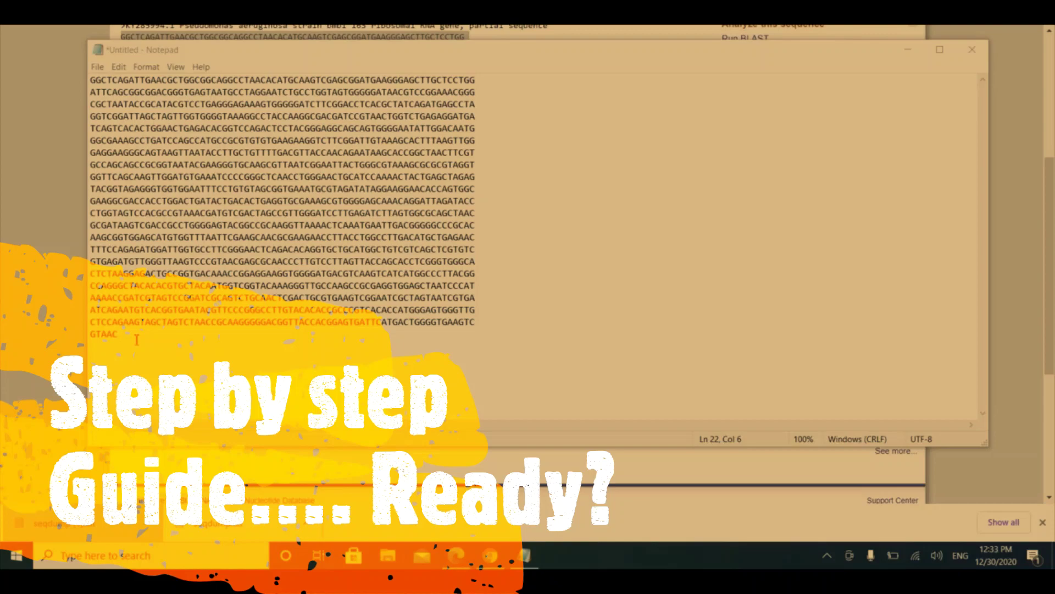
# Select and copy the uncultured 16S rRNA nucleotide sequence in Notepad
pyautogui.moveTo(137, 340)
pyautogui.mouseDown()
pyautogui.moveTo(114, 333)
pyautogui.moveTo(93, 225)
pyautogui.moveTo(93, 83)
pyautogui.mouseUp()
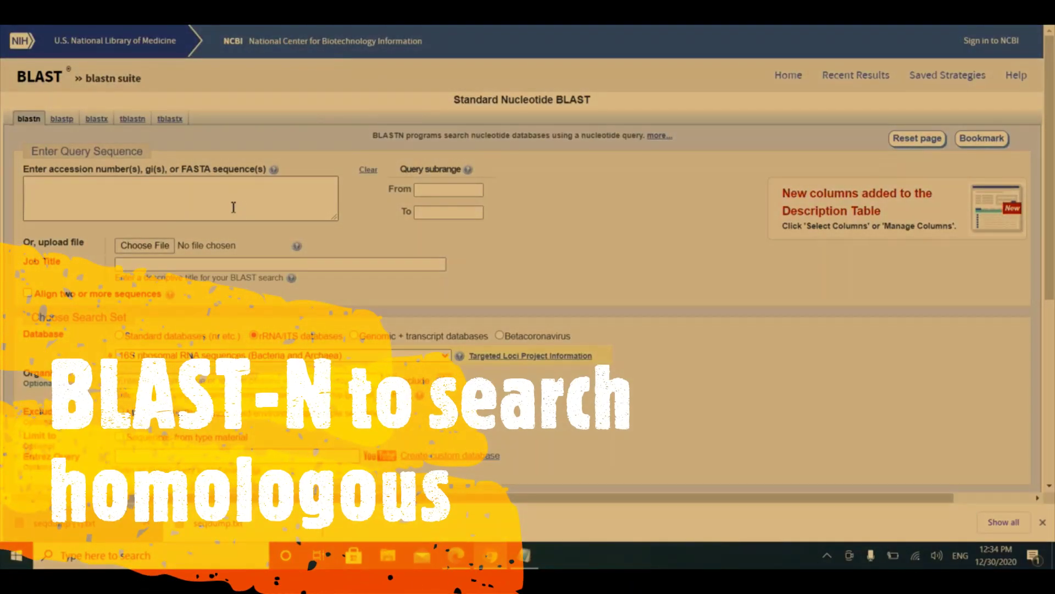
# Paste the 16S sequence as the BLAST query against 16S ribosomal RNA sequences (Bacteria and Archaea)
pyautogui.click(233, 208)
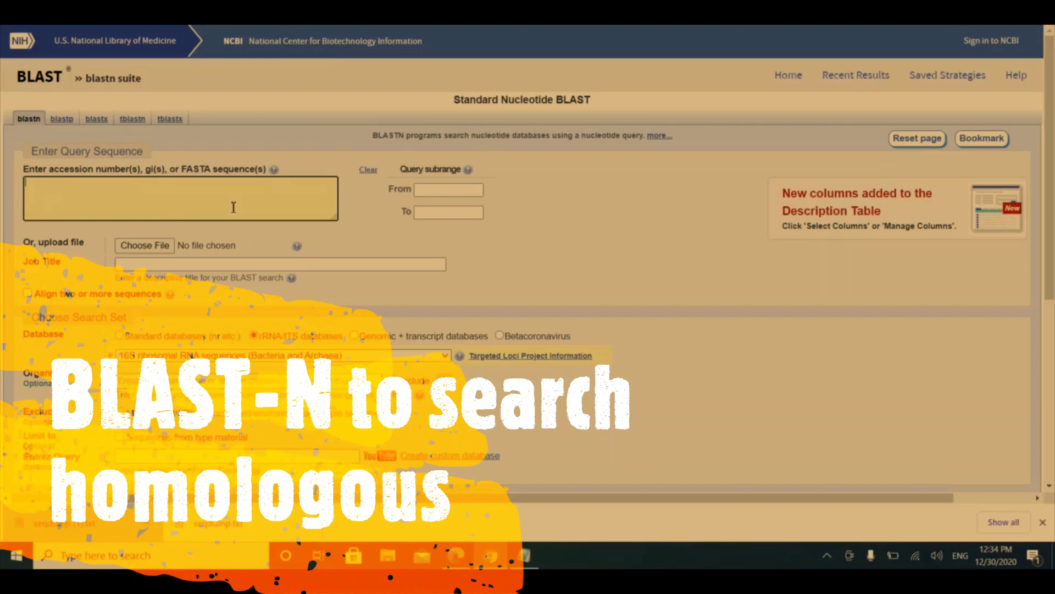
pyautogui.hotkey('ctrl', 'v')
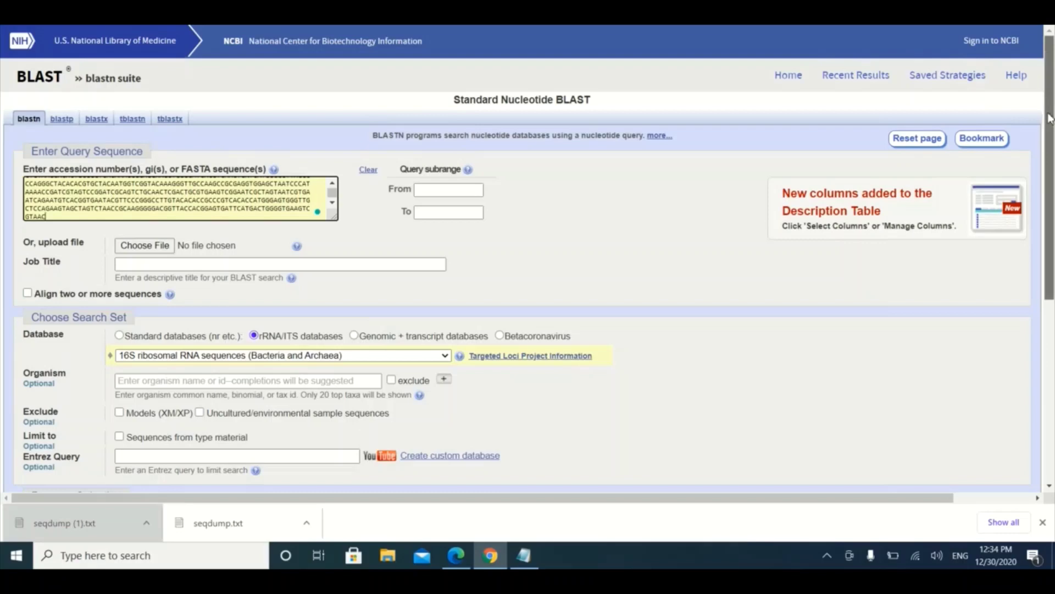
pyautogui.moveTo(1048, 118); pyautogui.dragTo(1048, 236)
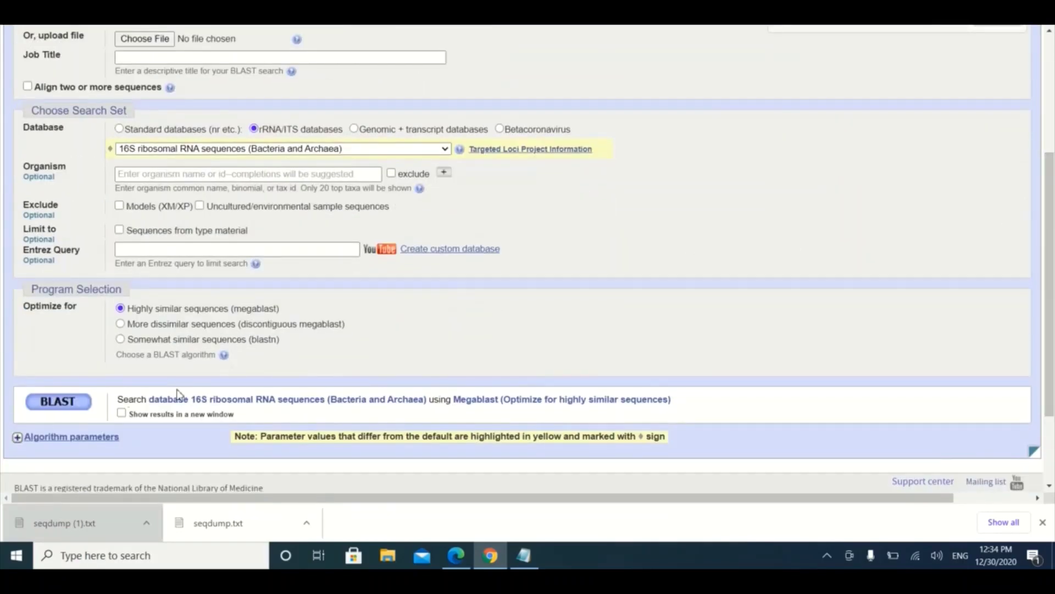
# Run the BLAST search and review the Pseudomonas hits, seven ticked including P. aeruginosa NBRC 12689
pyautogui.click(70, 406)
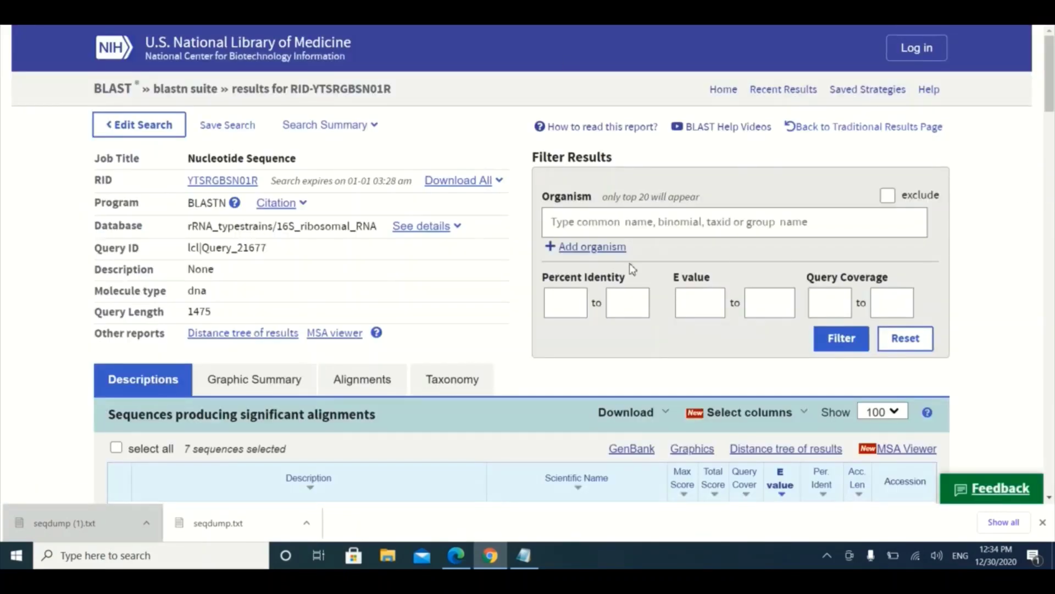
pyautogui.scroll(-3, 1042, 80)
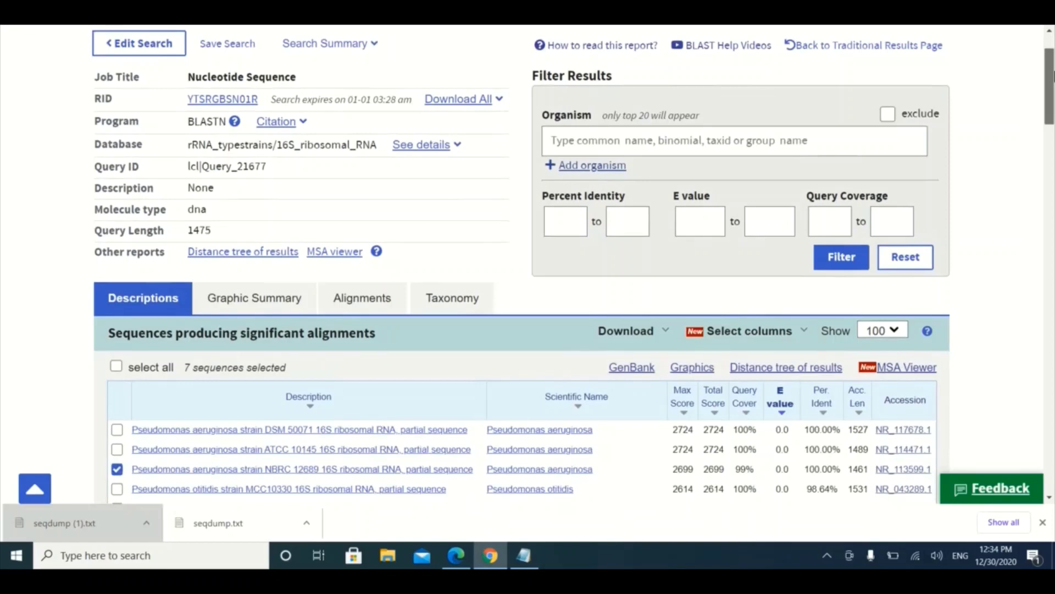
pyautogui.moveTo(1052, 85); pyautogui.dragTo(1053, 109)
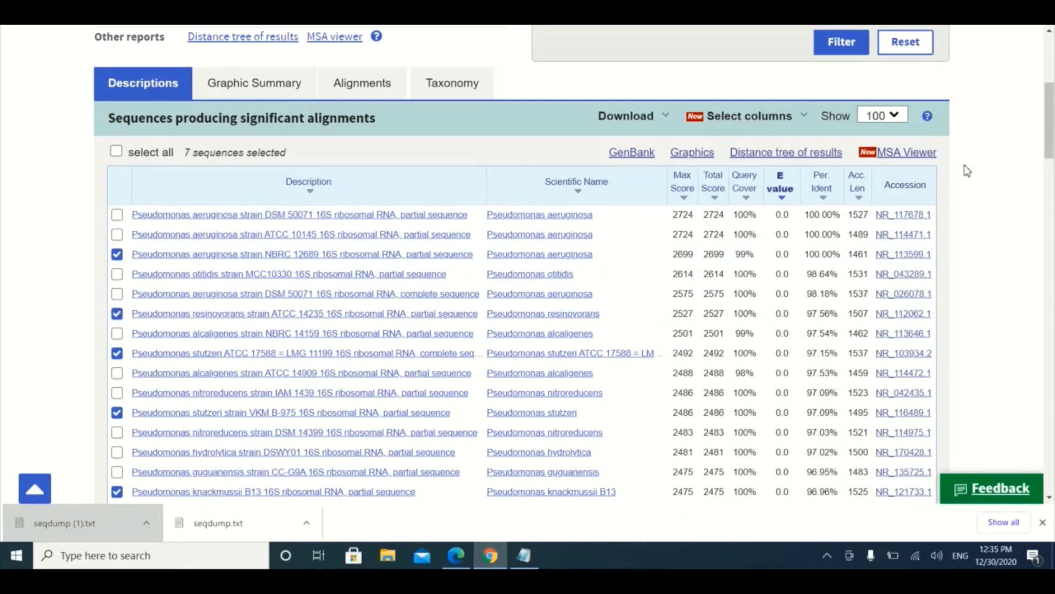
pyautogui.scroll(-1, 1049, 124)
pyautogui.scroll(-3, 1050, 124)
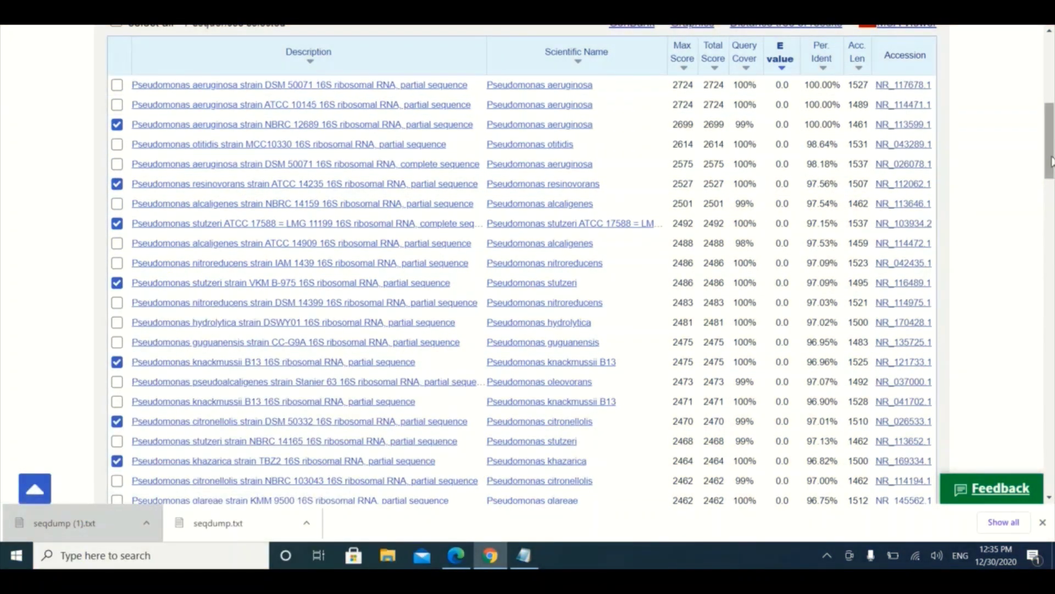
pyautogui.moveTo(1049, 162); pyautogui.dragTo(1049, 131)
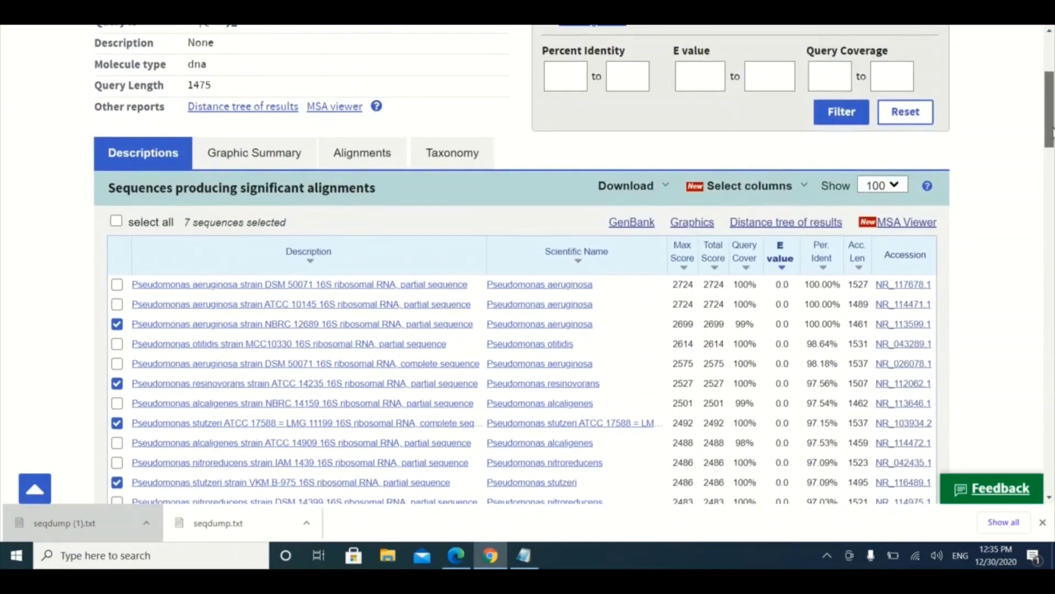
# Download the seven ticked hits as a complete-sequence FASTA file, seqdump (2).txt
pyautogui.click(666, 188)
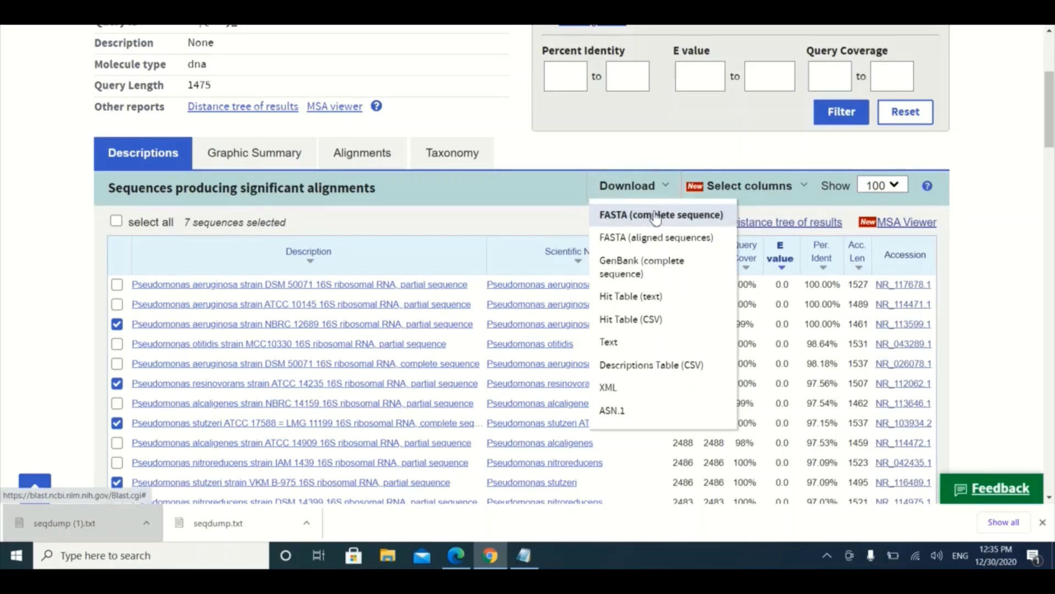
pyautogui.click(656, 216)
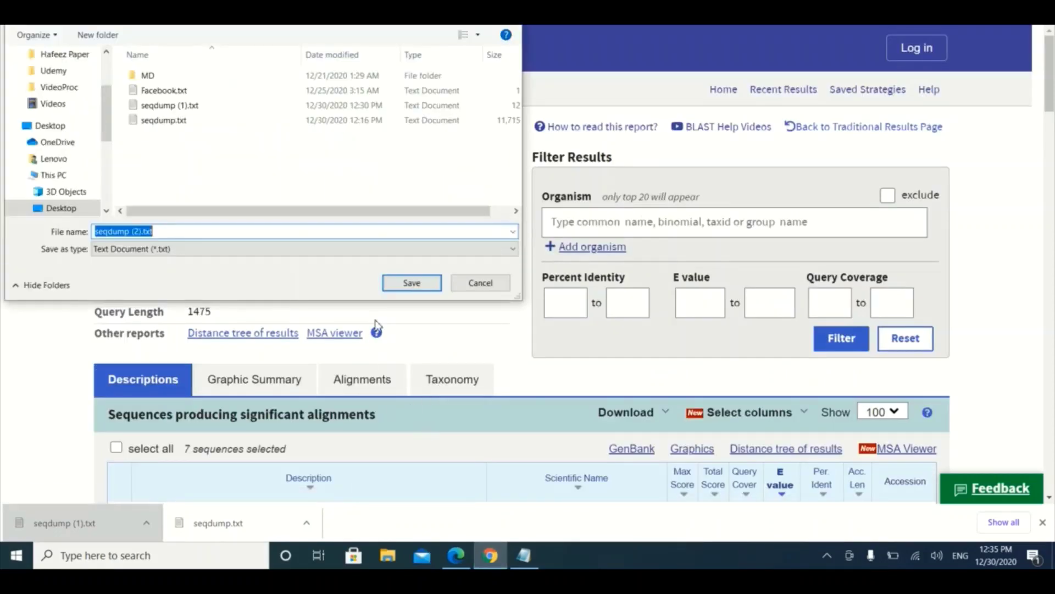
pyautogui.click(419, 284)
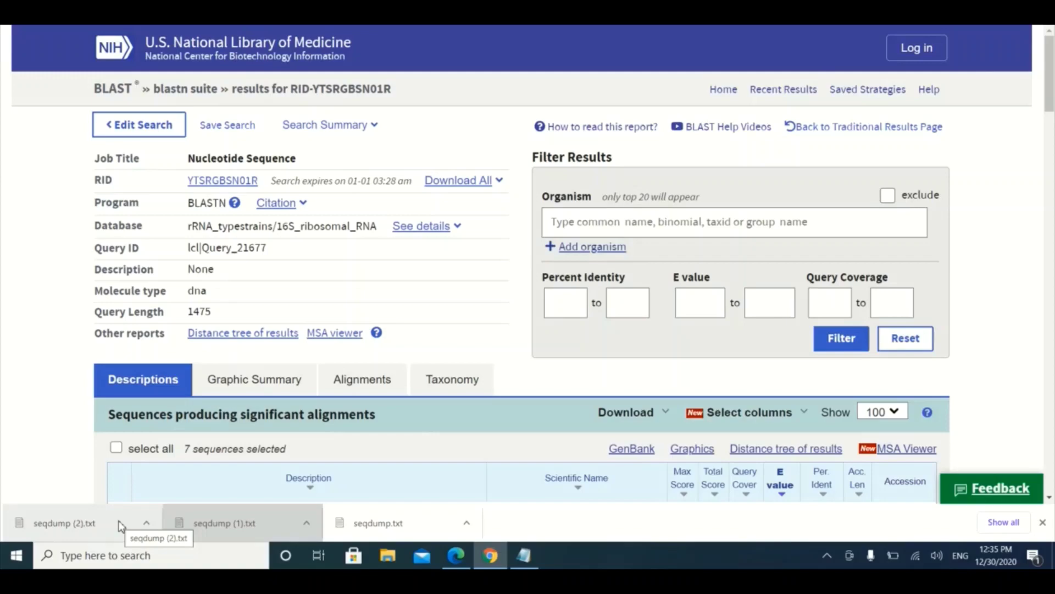
# Open seqdump (2).txt and append the query sequence under an '>Uncultured' header
pyautogui.click(118, 521)
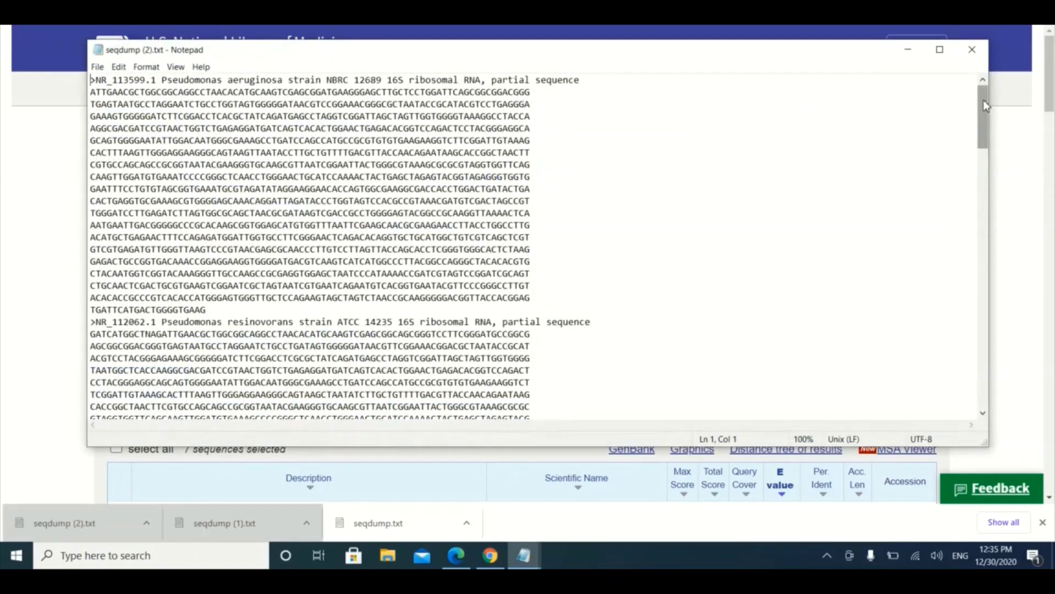
pyautogui.moveTo(985, 106); pyautogui.dragTo(979, 333)
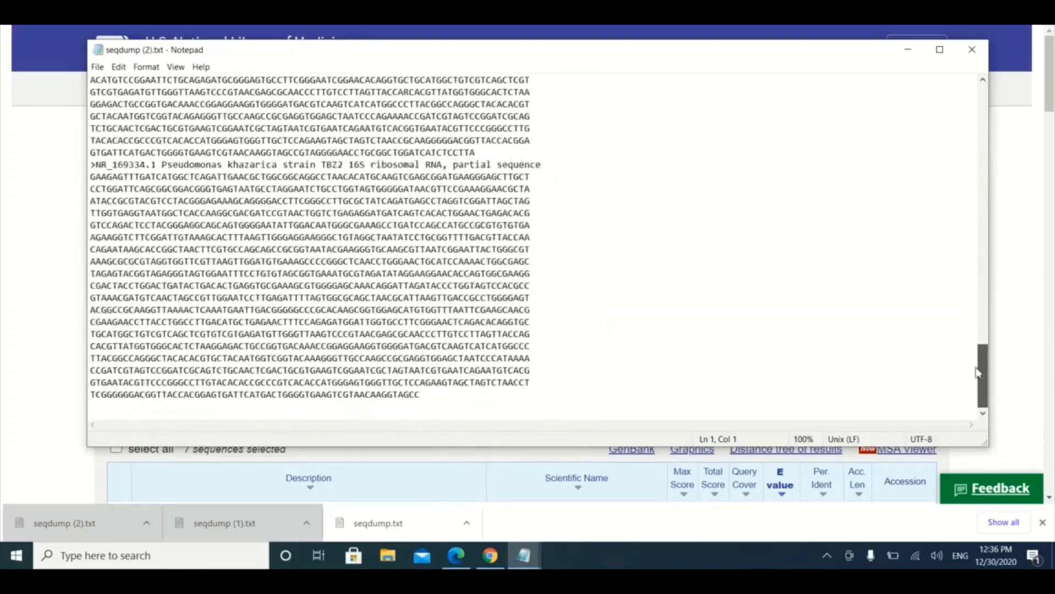
pyautogui.moveTo(978, 373); pyautogui.dragTo(972, 73)
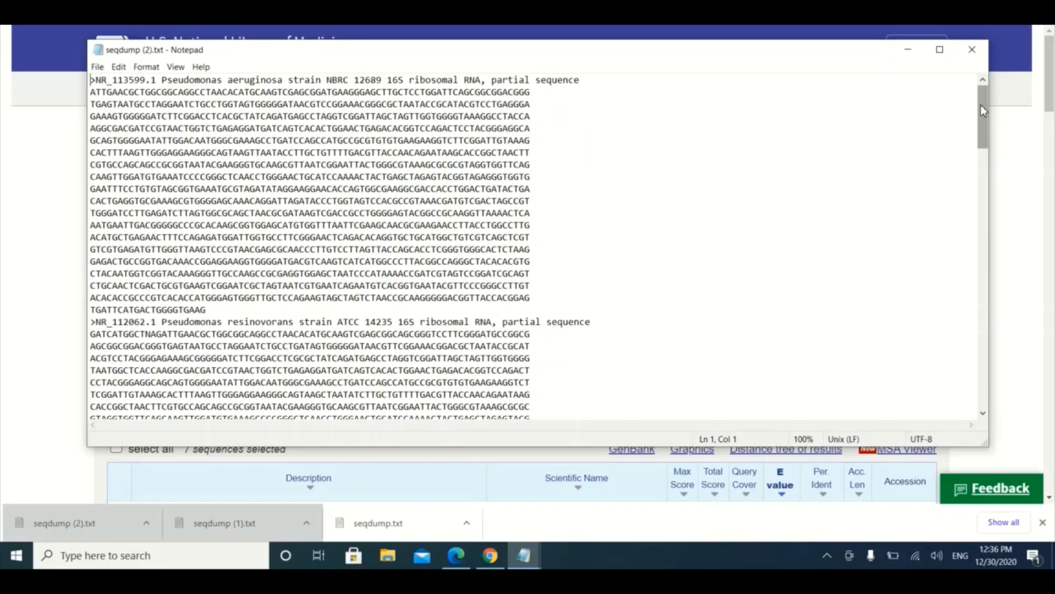
pyautogui.press('Down')
pyautogui.press('Down')
pyautogui.press('Down')
pyautogui.press('Down')
pyautogui.press('Down')
pyautogui.press('Down')
pyautogui.press('Down')
pyautogui.press('Down')
pyautogui.press('Down')
pyautogui.press('Down')
pyautogui.press('Down')
pyautogui.press('Down')
pyautogui.press('Down')
pyautogui.press('Down')
pyautogui.press('Down')
pyautogui.press('Down')
pyautogui.press('Down')
pyautogui.press('Down')
pyautogui.press('Down')
pyautogui.press('Down')
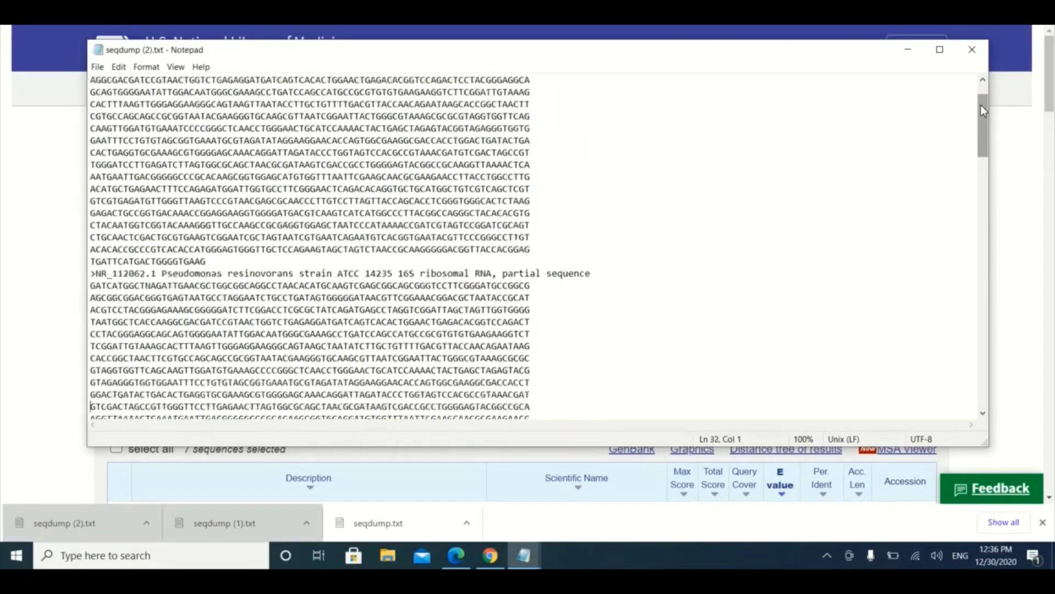
pyautogui.press('Down')
pyautogui.press('Down')
pyautogui.press('Down')
pyautogui.press('Down')
pyautogui.press('Down')
pyautogui.press('Down')
pyautogui.press('Down')
pyautogui.press('Down')
pyautogui.press('Down')
pyautogui.press('Down')
pyautogui.press('Down')
pyautogui.press('Down')
pyautogui.press('Down')
pyautogui.press('Down')
pyautogui.press('Down')
pyautogui.press('Down')
pyautogui.press('Down')
pyautogui.press('Down')
pyautogui.press('Down')
pyautogui.press('Down')
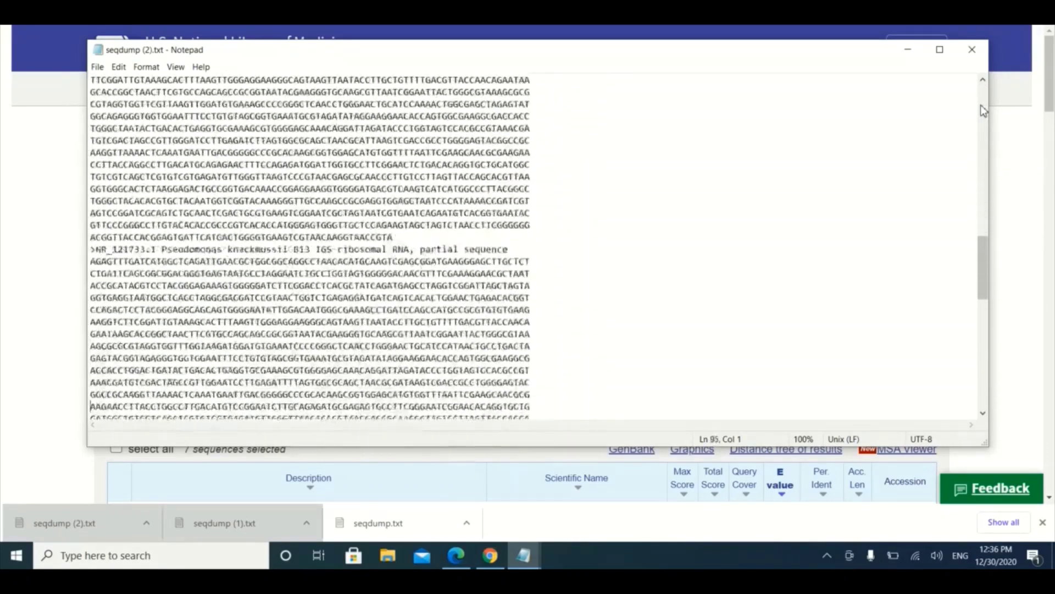
pyautogui.press('Down')
pyautogui.press('Down')
pyautogui.press('Down')
pyautogui.press('Down')
pyautogui.press('Down')
pyautogui.press('Down')
pyautogui.press('Down')
pyautogui.press('Down')
pyautogui.press('Down')
pyautogui.press('Down')
pyautogui.press('Down')
pyautogui.press('Down')
pyautogui.press('Down')
pyautogui.press('Down')
pyautogui.press('Down')
pyautogui.press('Down')
pyautogui.press('Down')
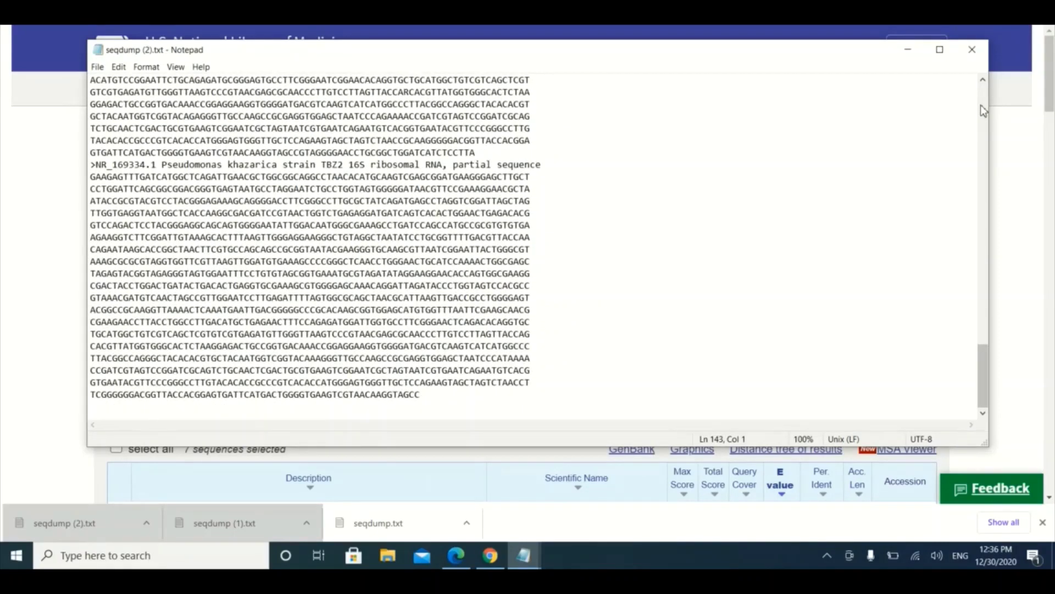
pyautogui.write('>')
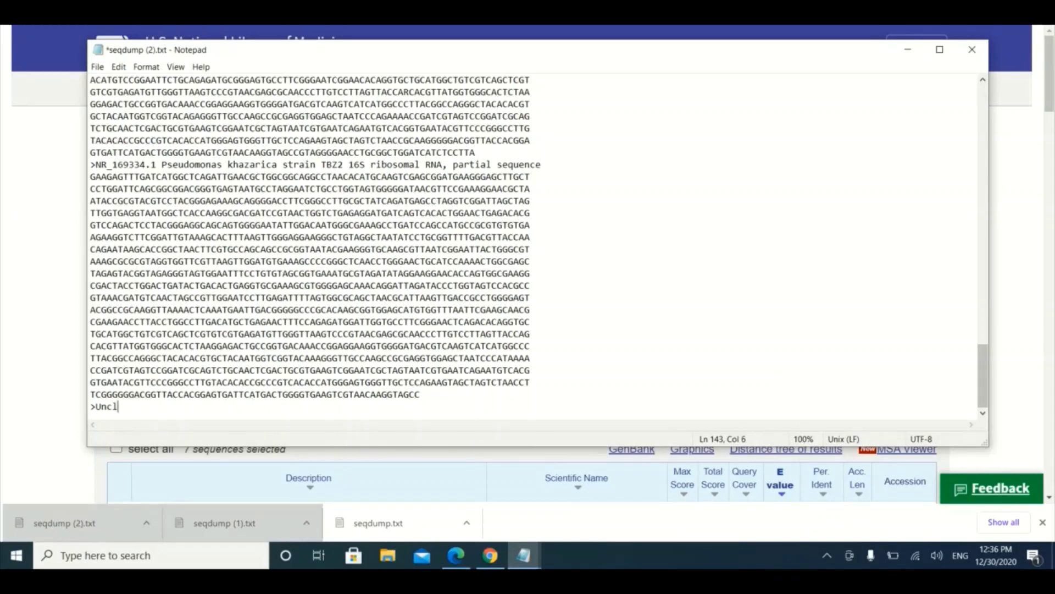
pyautogui.write('Uncultured')
pyautogui.press('Return')
pyautogui.hotkey('ctrl', 'v')
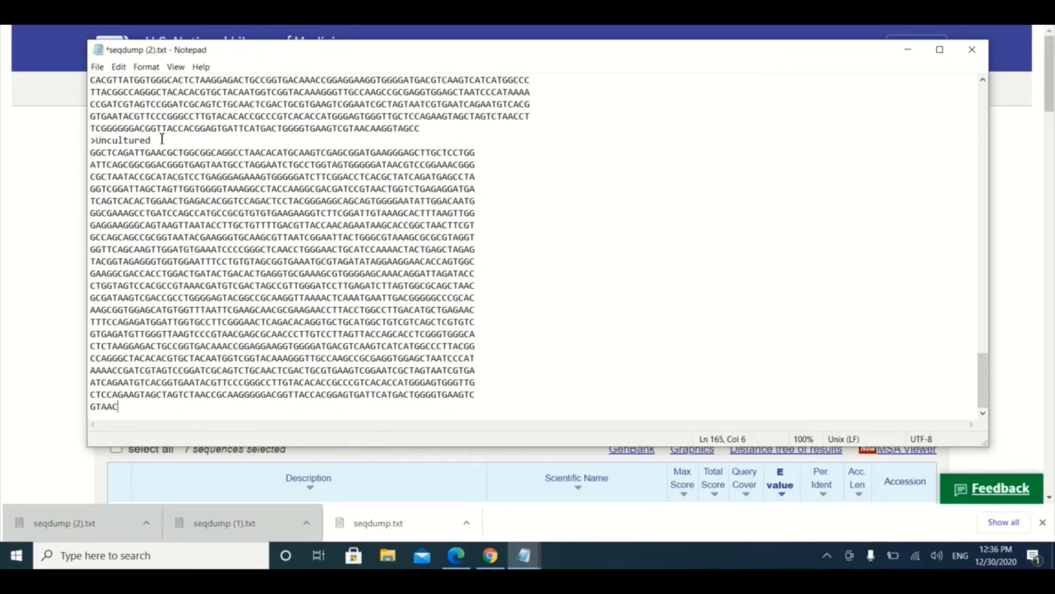
# Select the entire FASTA file, including the Uncultured entry
pyautogui.moveTo(162, 139); pyautogui.dragTo(81, 144)
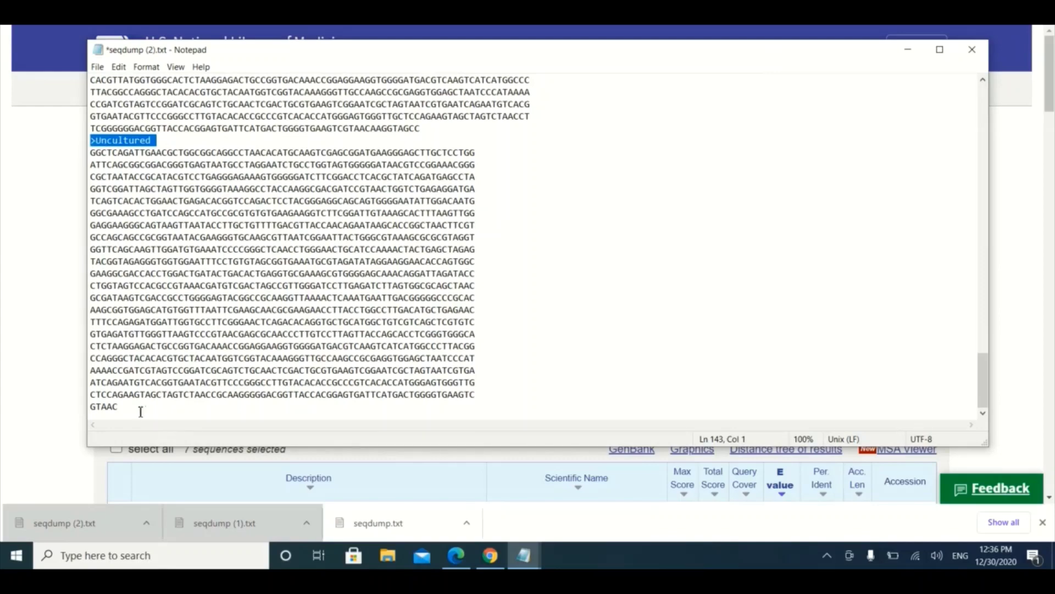
pyautogui.moveTo(136, 410); pyautogui.dragTo(91, 69)
pyautogui.hotkey('ctrl', 'a')
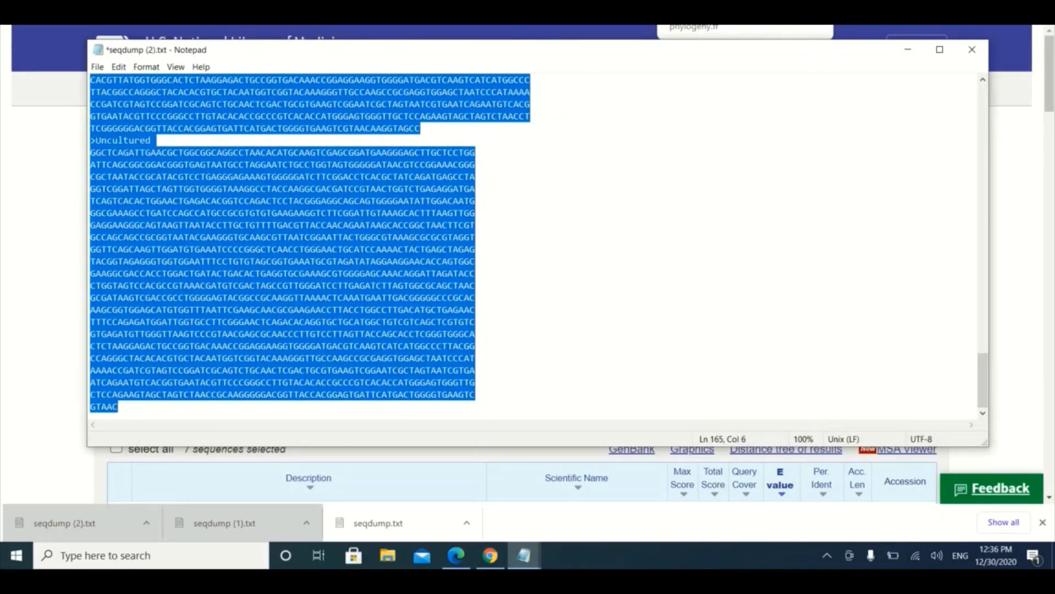
# Switch to Phylogeny.fr and scroll to the One Click, Advanced and A la Carte analysis modes
pyautogui.click(693, 12)
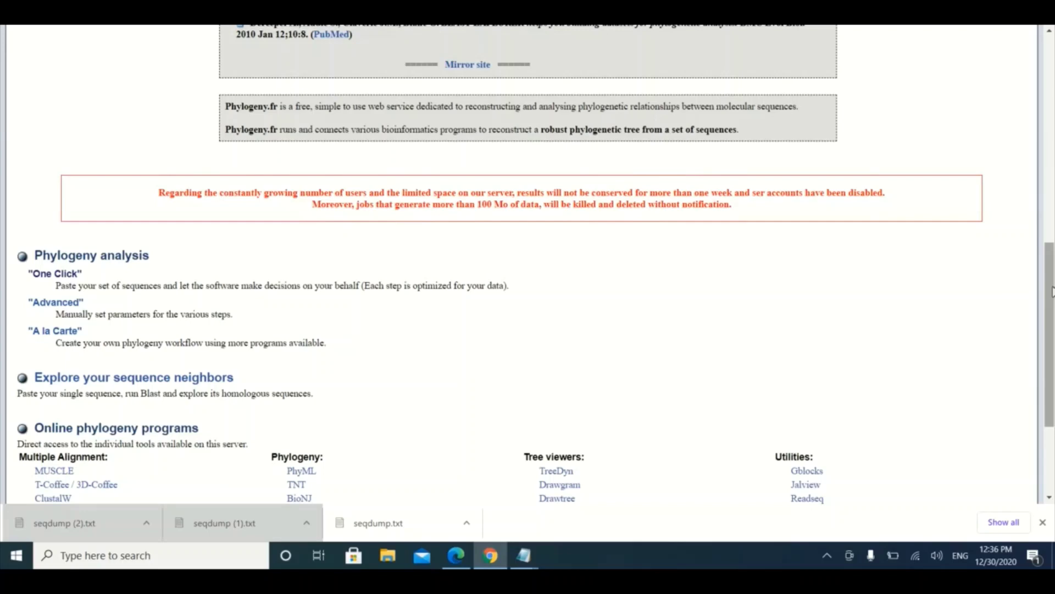
pyautogui.scroll(10, 1050, 286)
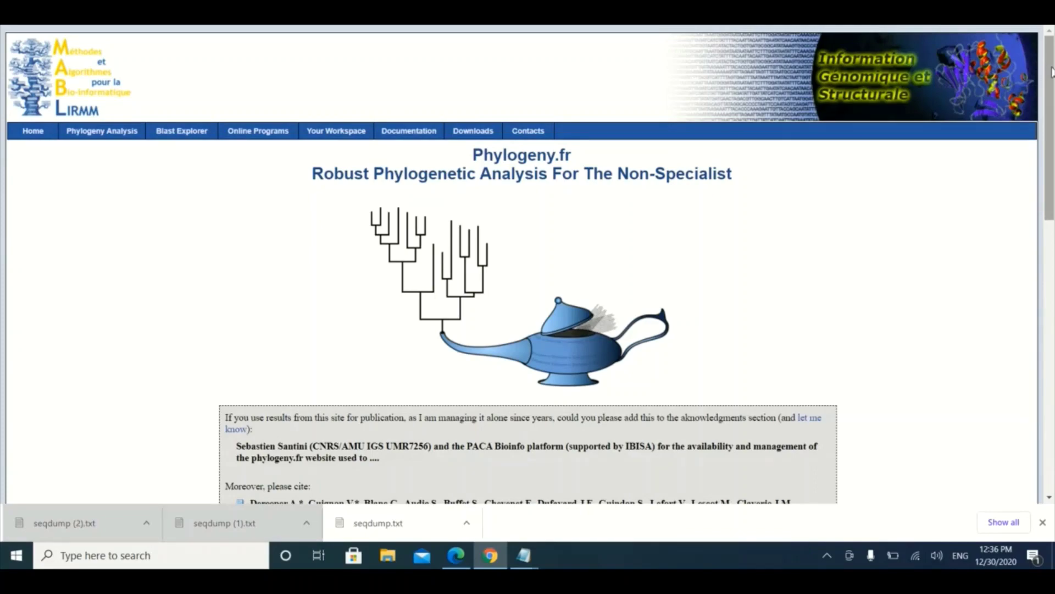
pyautogui.moveTo(1051, 71); pyautogui.dragTo(1052, 261)
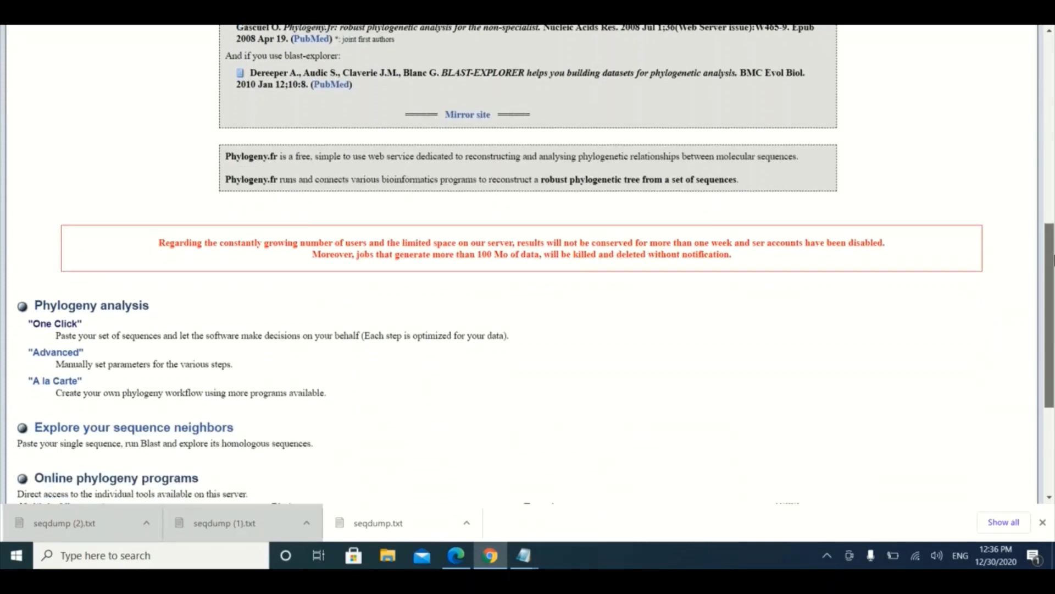
# Paste the FASTA sequences into the One Click form and name the analysis 'Phylogenetic Tree'
pyautogui.click(59, 327)
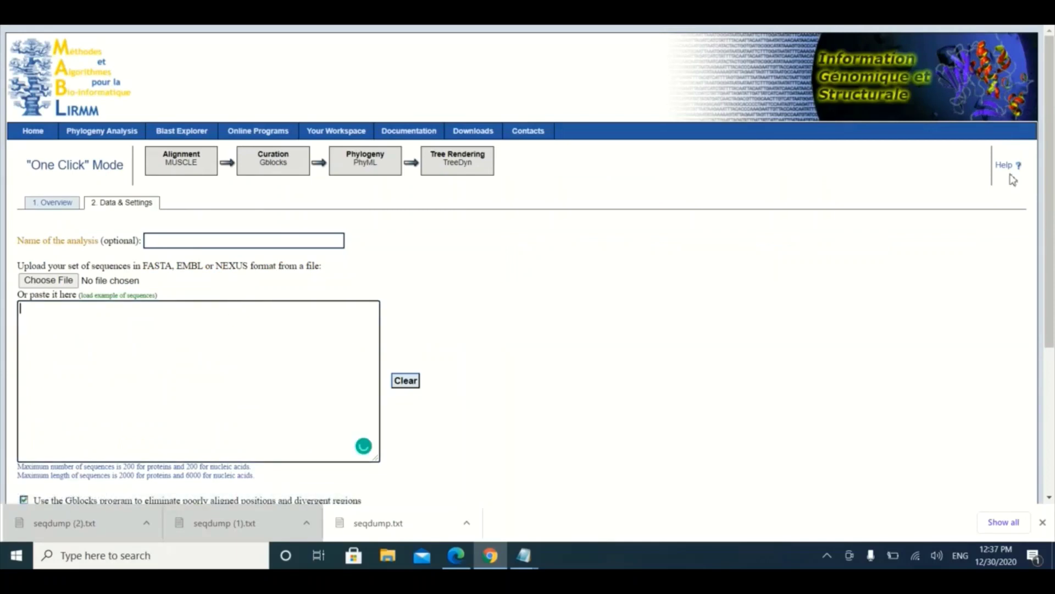
pyautogui.scroll(-1, 1052, 91)
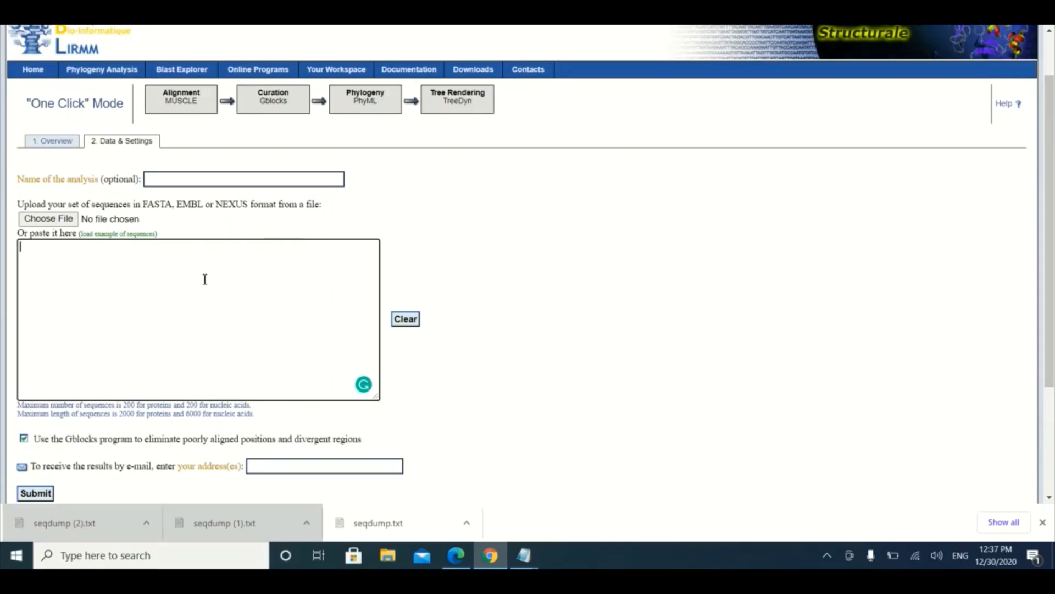
pyautogui.hotkey('ctrl', 'v')
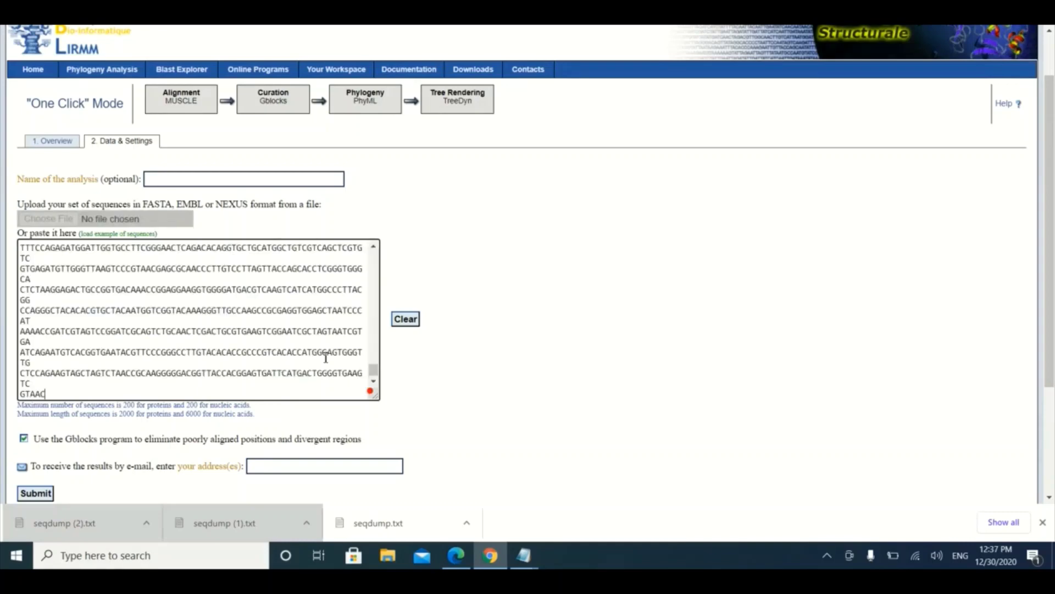
pyautogui.click(199, 180)
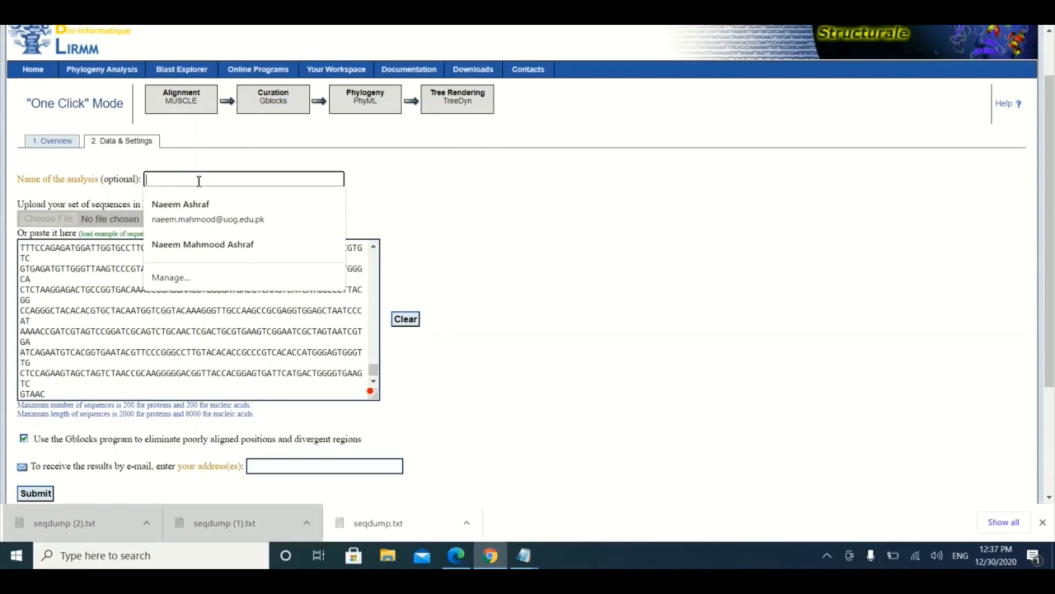
pyautogui.write('Phylo')
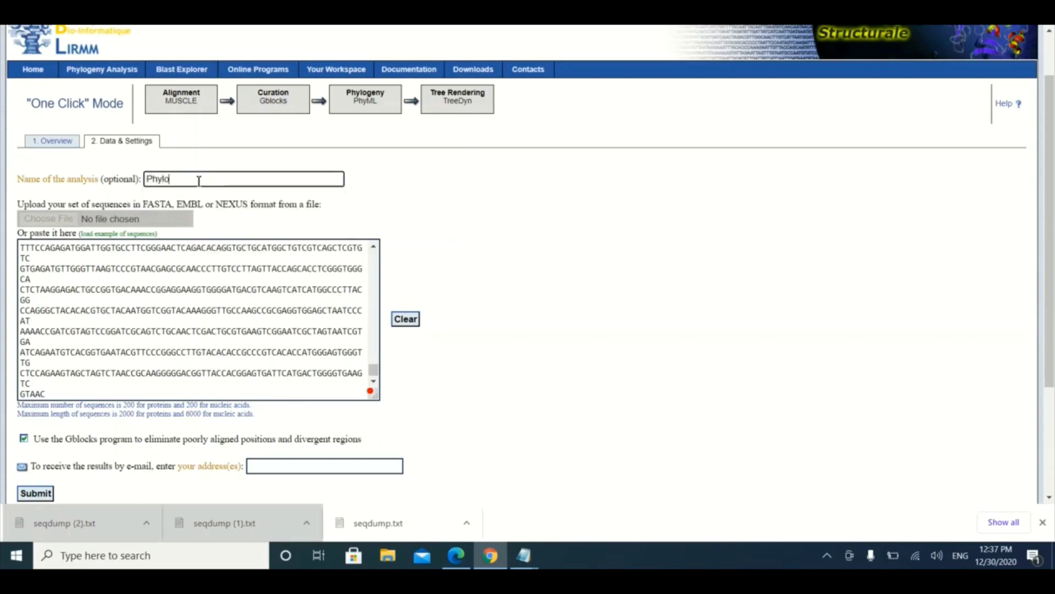
pyautogui.write('genetic Tree')
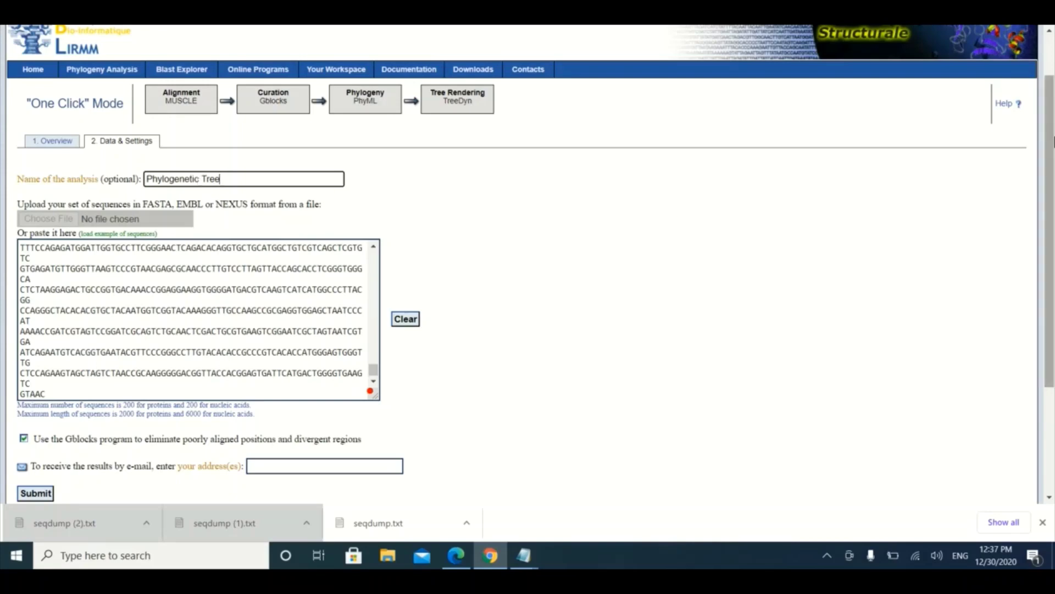
pyautogui.scroll(-3, 1050, 126)
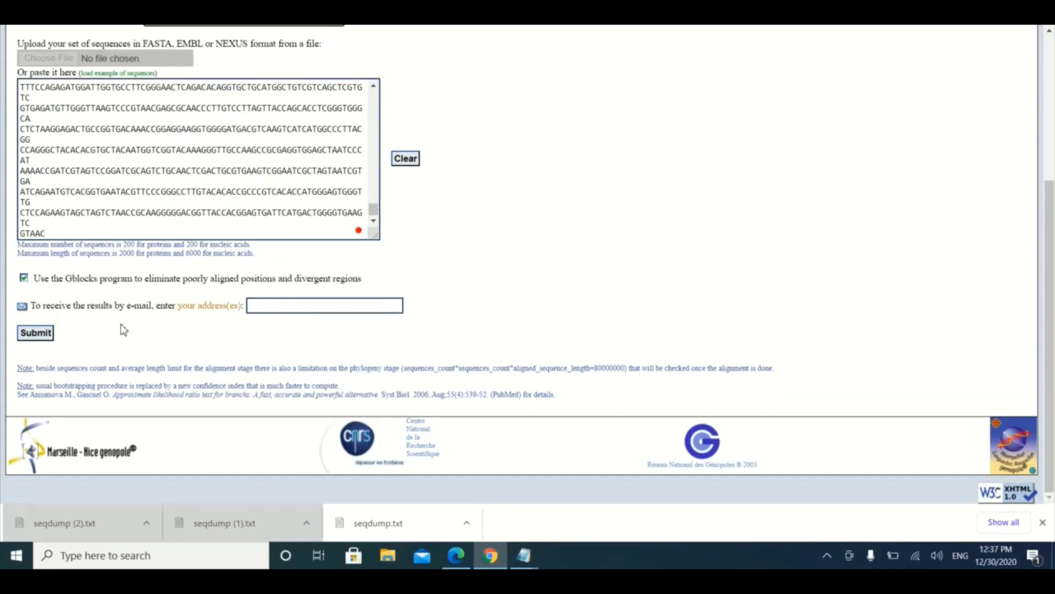
# Submit the One Click analysis and wait for the Tree Rendering results
pyautogui.click(45, 334)
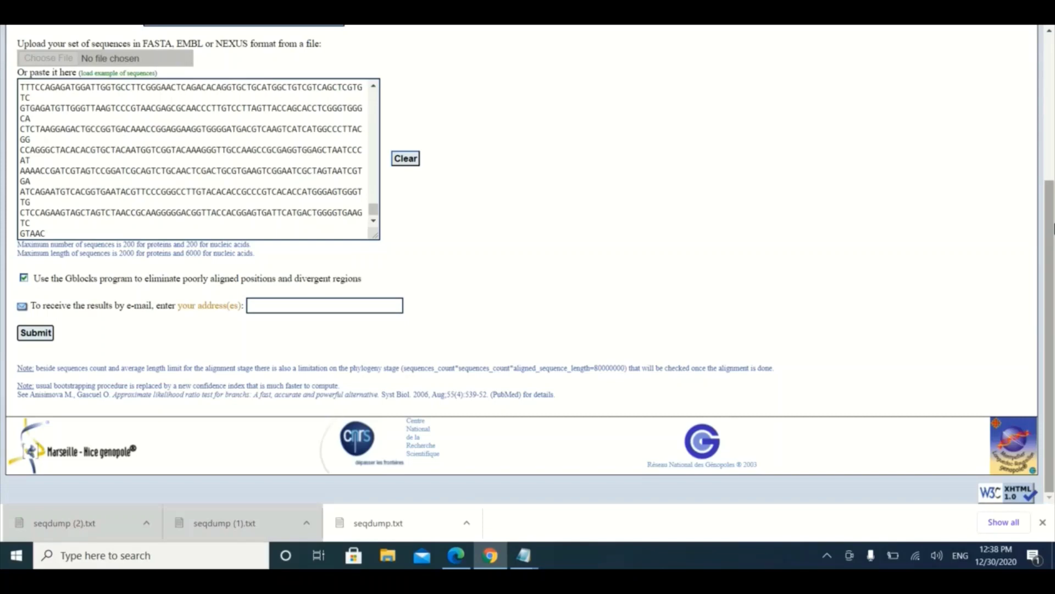
pyautogui.moveTo(1052, 231); pyautogui.dragTo(1052, 157)
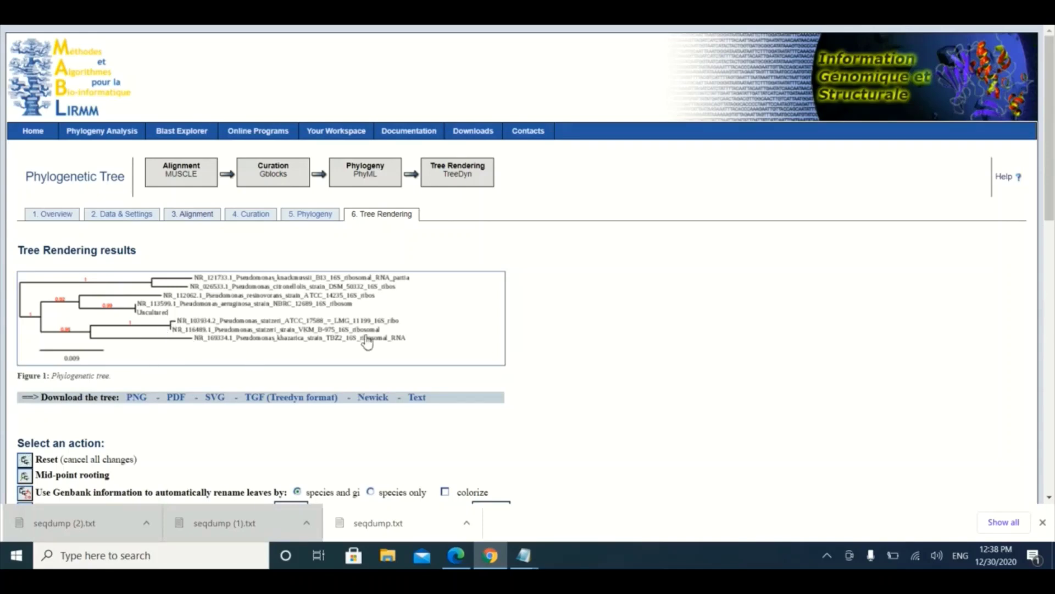
# Redraw the phylogenetic tree at 150% image size and view the updated tree
pyautogui.moveTo(1050, 128); pyautogui.dragTo(1050, 339)
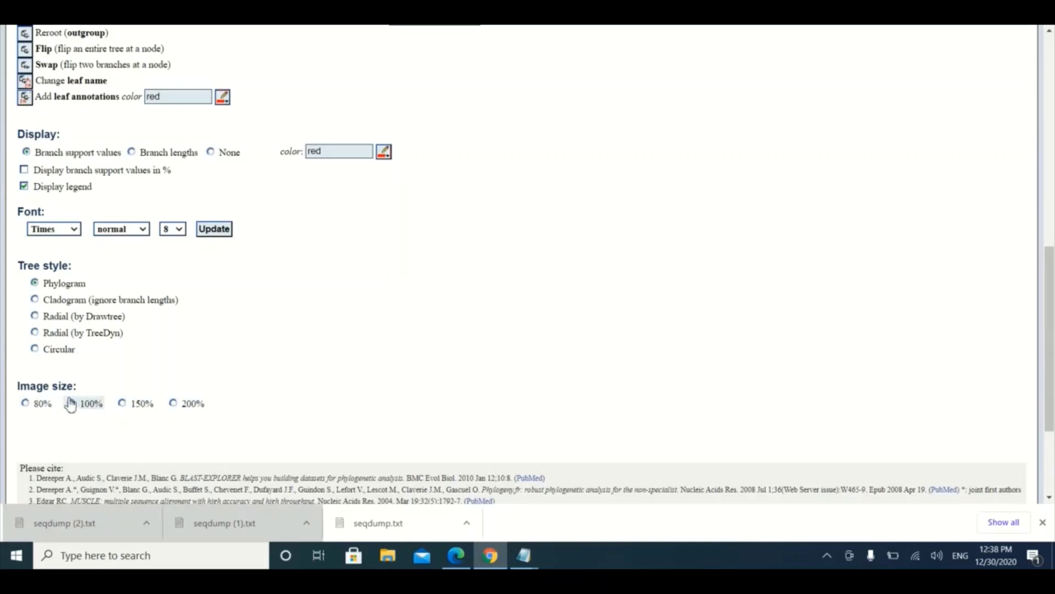
pyautogui.click(123, 405)
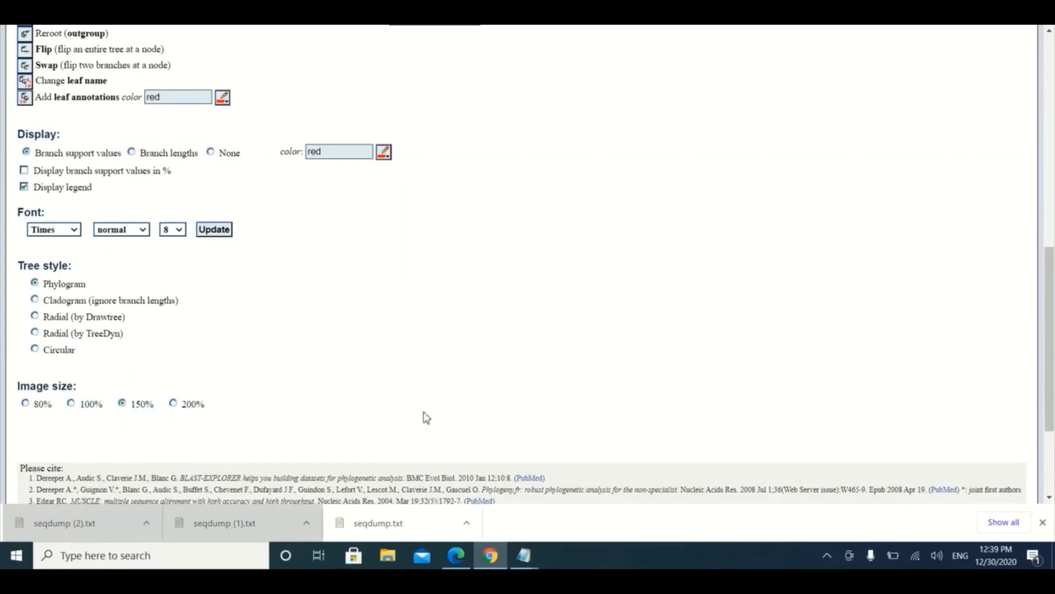
pyautogui.moveTo(1051, 373); pyautogui.dragTo(1052, 183)
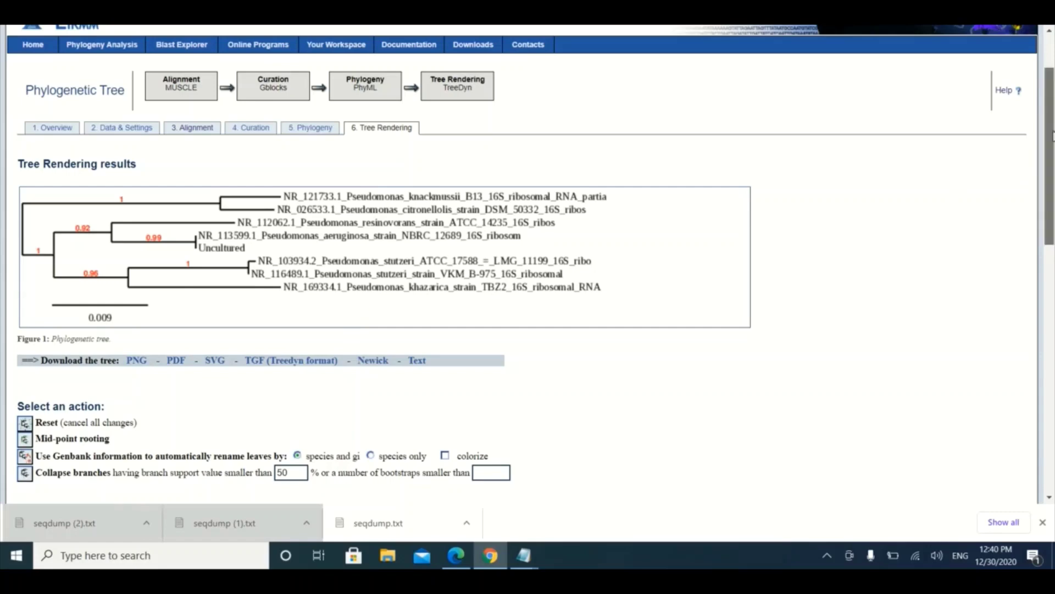
pyautogui.moveTo(1053, 134); pyautogui.dragTo(1054, 217)
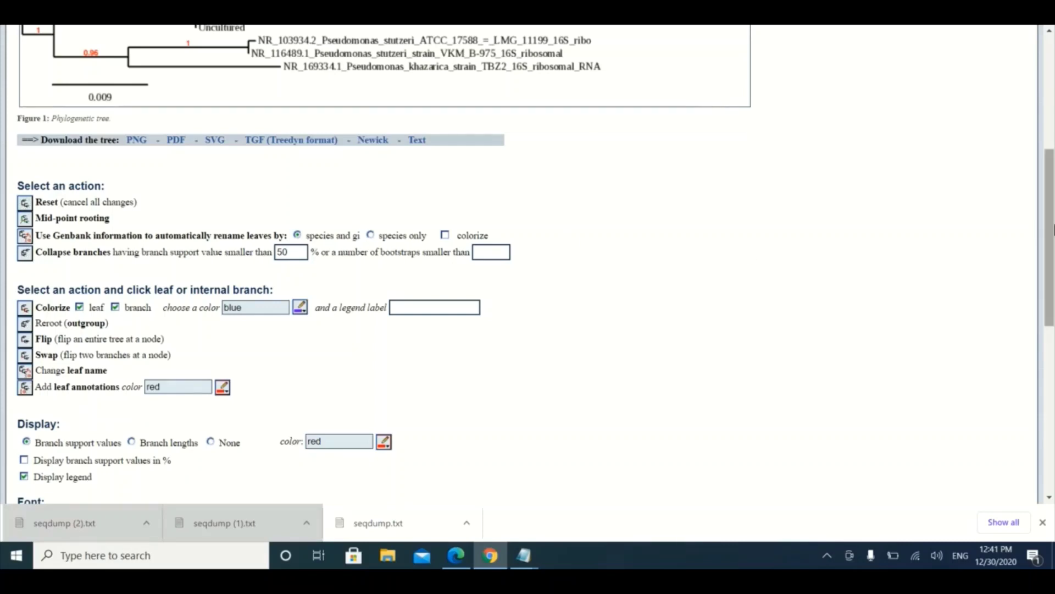
pyautogui.moveTo(1053, 230); pyautogui.dragTo(1052, 186)
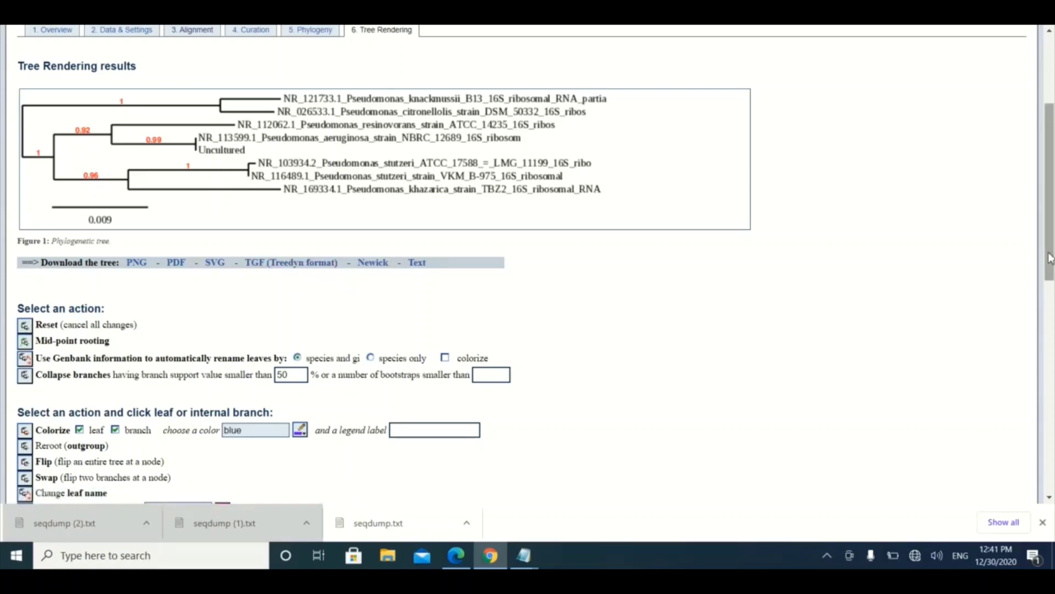
pyautogui.moveTo(1050, 258); pyautogui.dragTo(1049, 240)
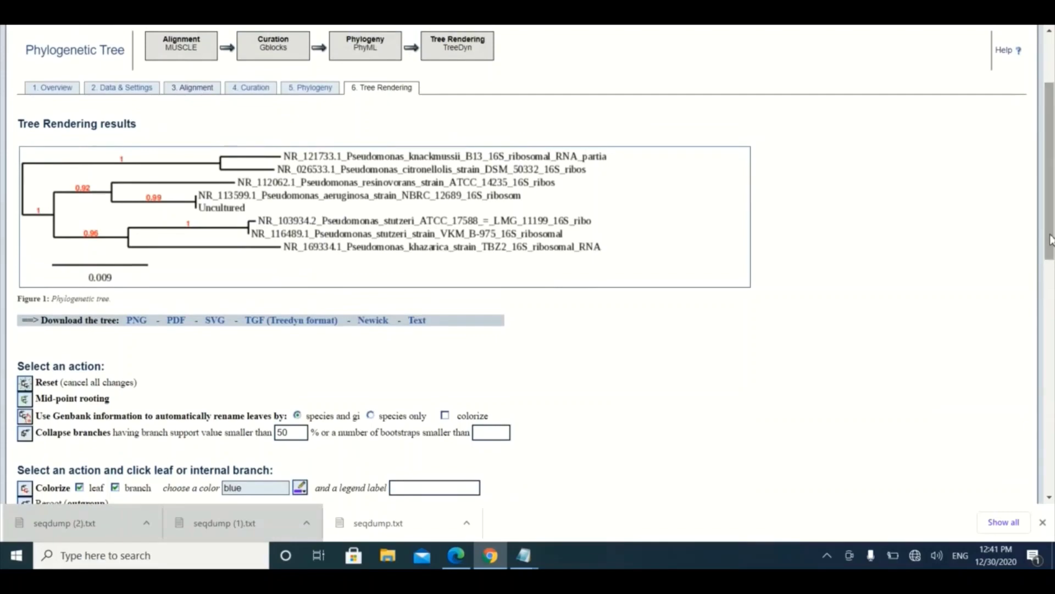